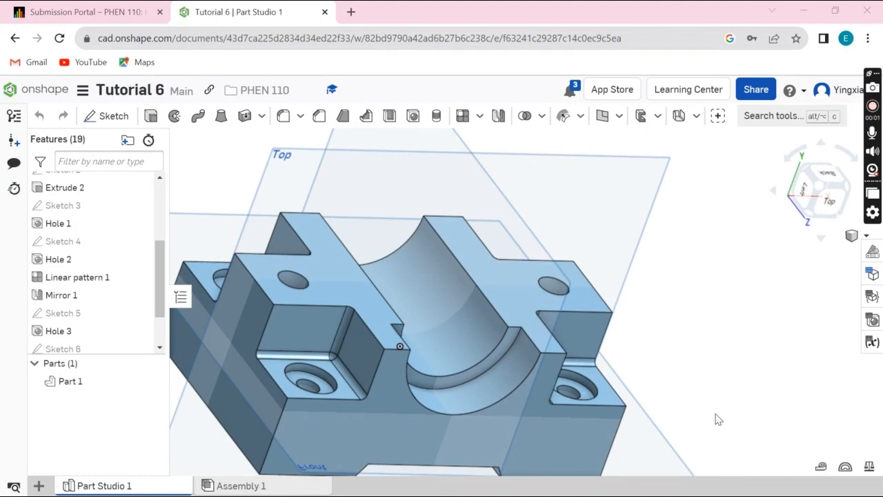
Step: Review the Linear pattern 1 definition, checking its patterned features, both direction edges, distances and instance counts
right_drag(717, 409, 638, 400)
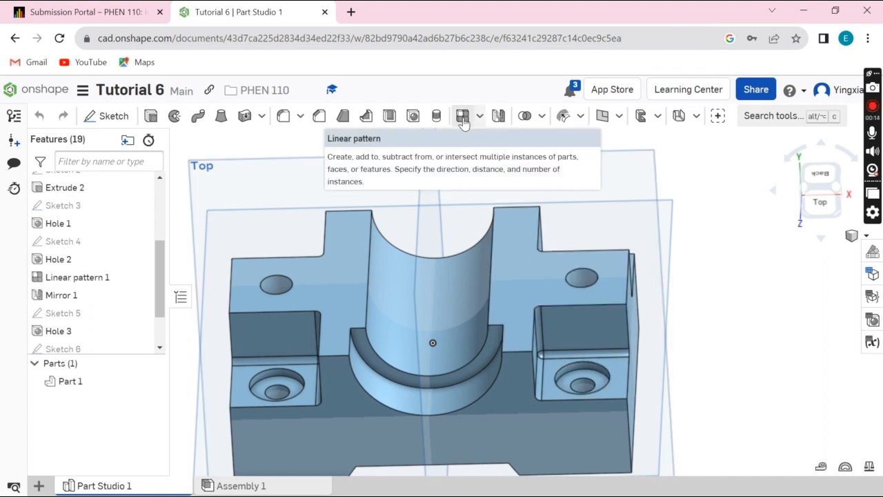
click(69, 284)
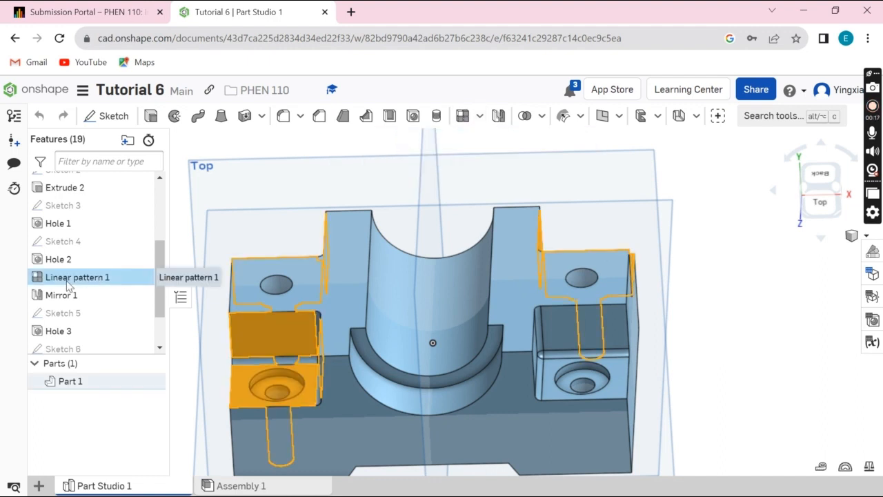
double_click(69, 284)
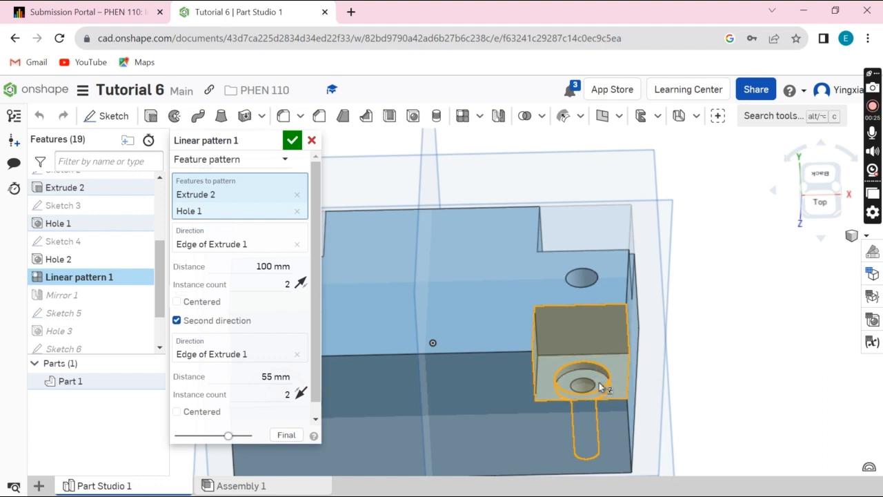
click(204, 245)
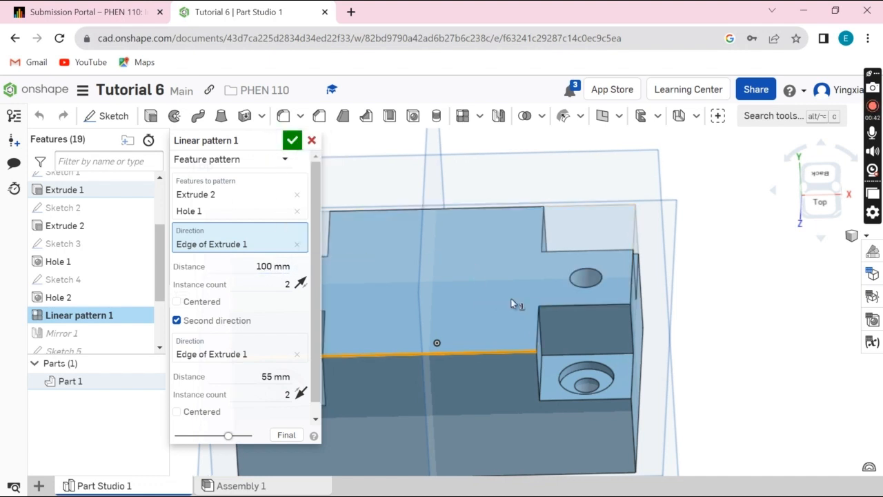
middle_drag(516, 301, 663, 271)
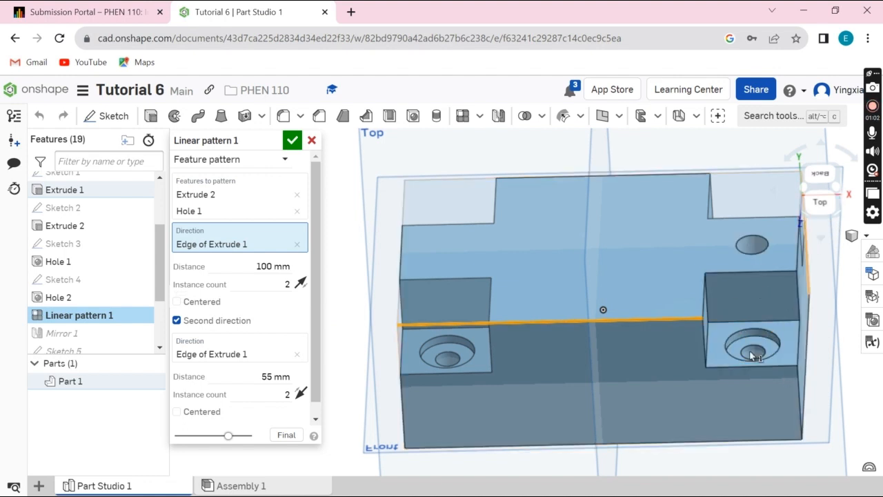
click(285, 357)
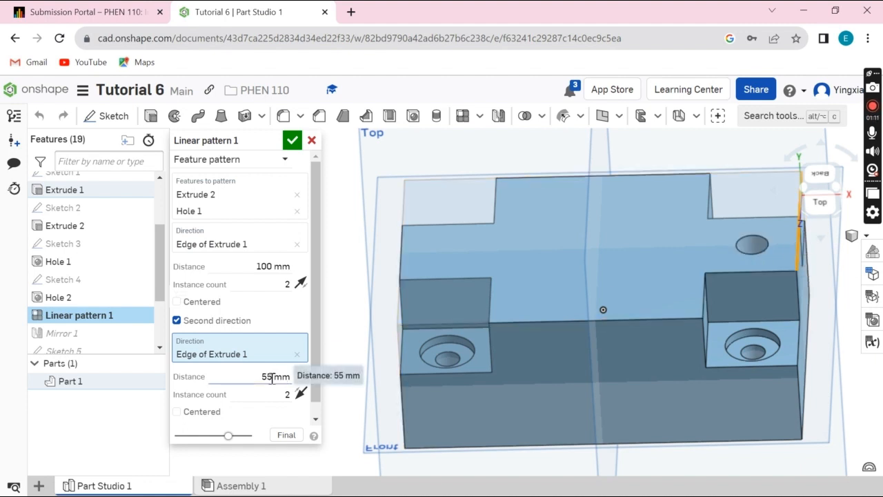
scroll(273, 379, down, 1)
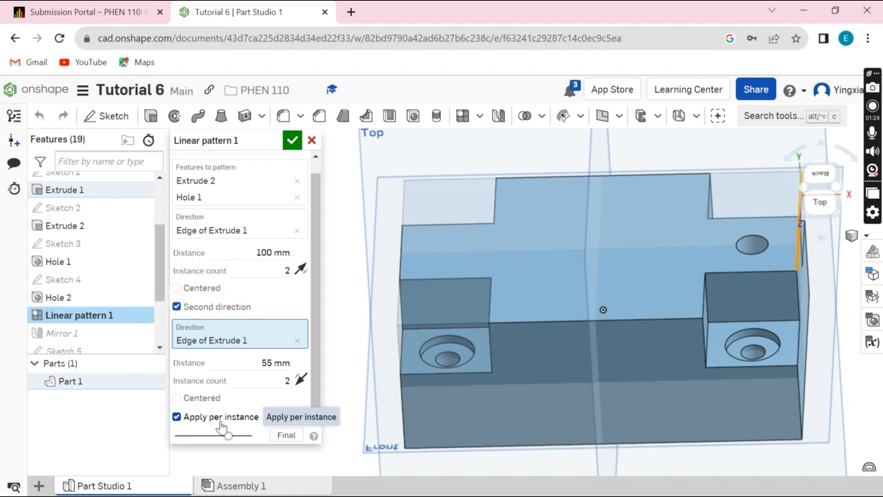
click(293, 141)
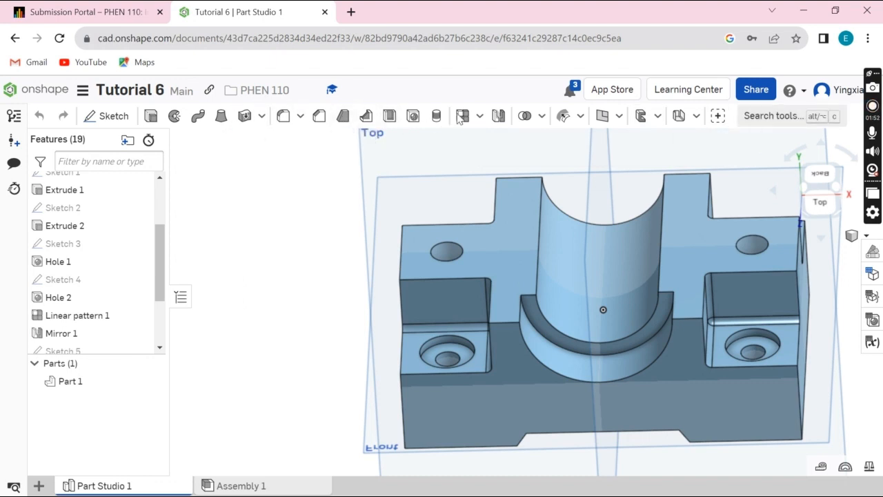
Step: Review the Mirror 1 definition, checking the mirrored hole feature and the plane it is mirrored about
click(501, 116)
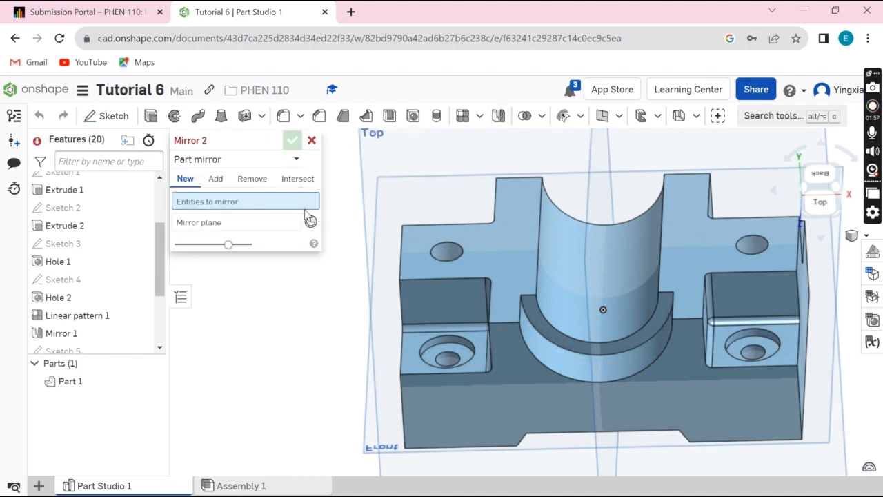
click(312, 141)
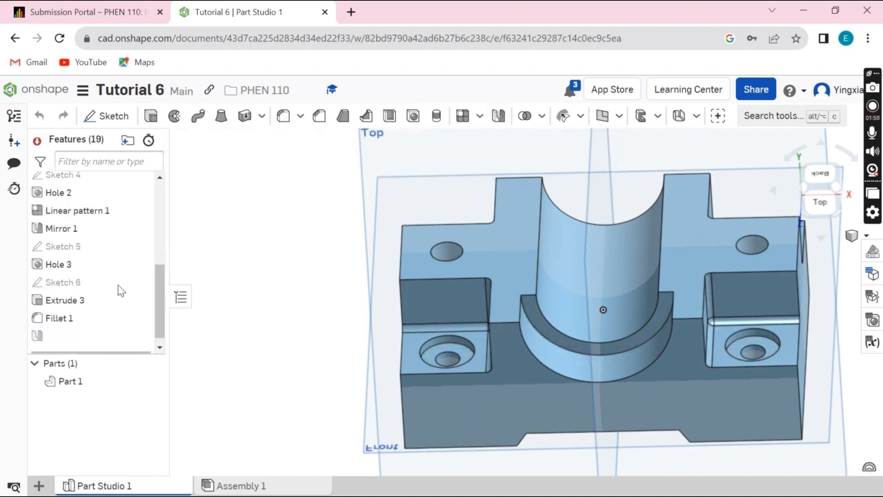
click(82, 238)
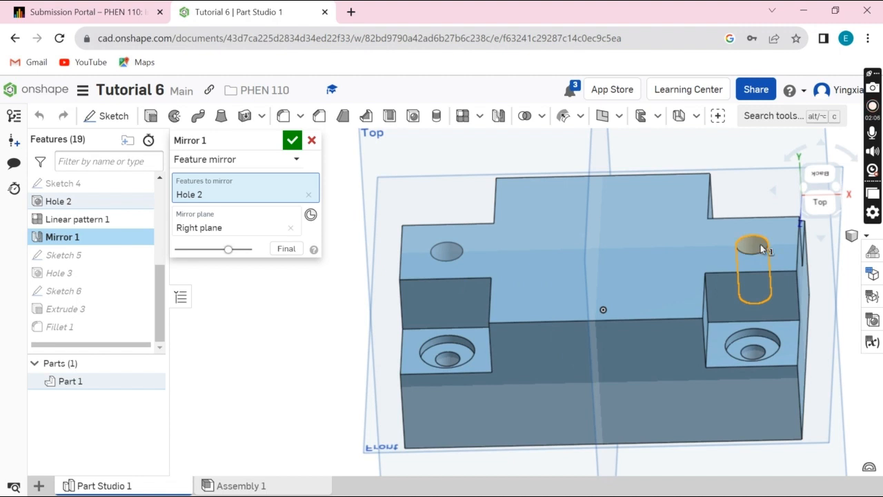
click(279, 222)
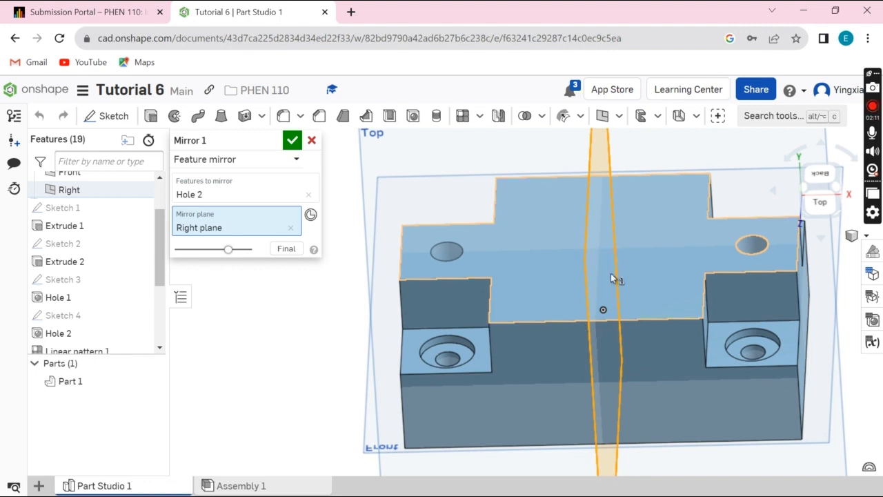
scroll(624, 280, up, 3)
scroll(627, 279, down, 3)
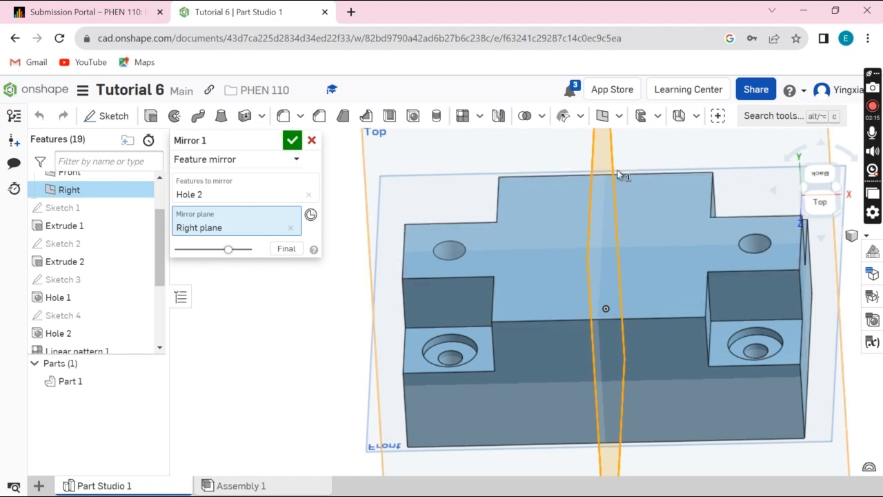
scroll(636, 174, up, 3)
scroll(635, 175, down, 3)
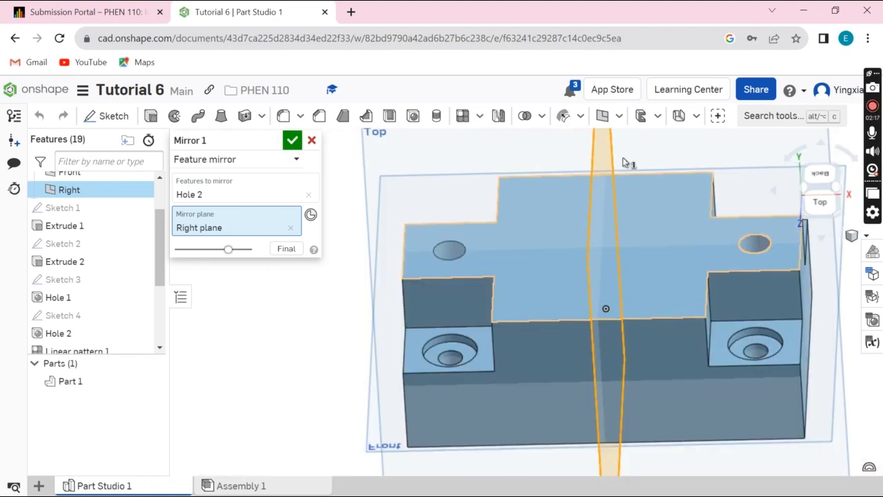
click(292, 144)
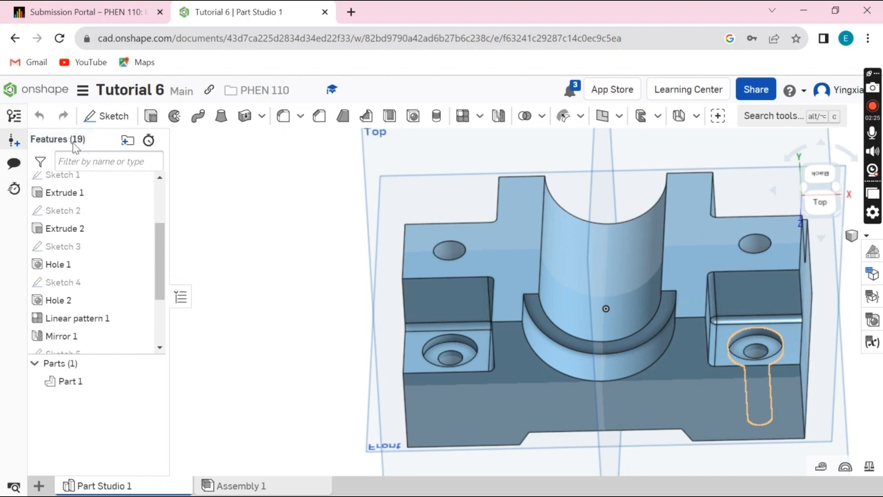
Step: Inspect Sketch 5 viewed normal to its sketch plane, checking the point that locates the large hole, and leave it without changes
scroll(130, 290, down, 2)
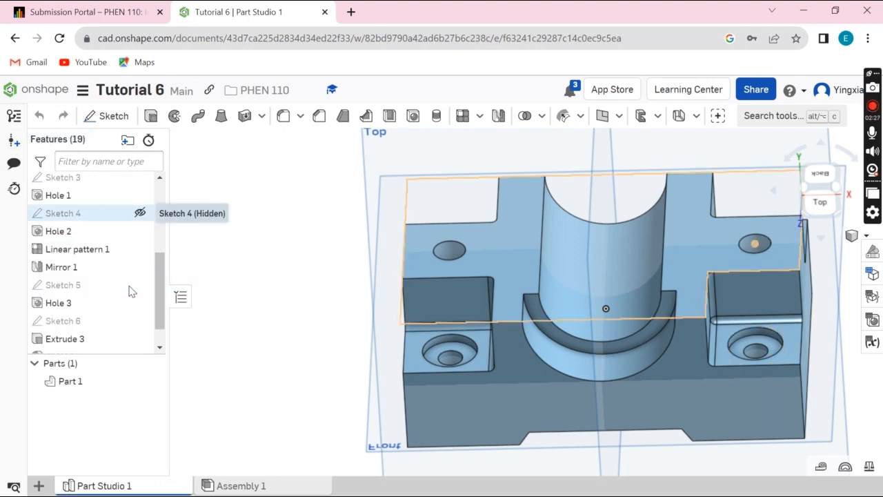
double_click(86, 287)
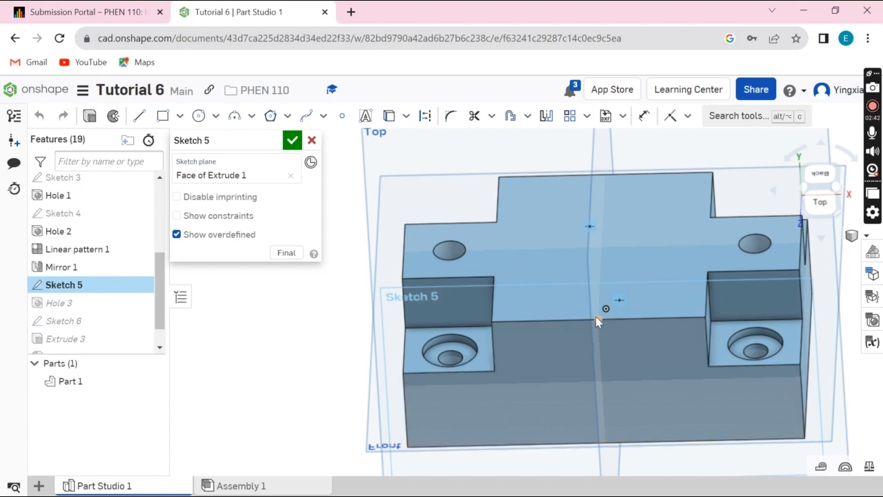
right_click(564, 376)
click(585, 374)
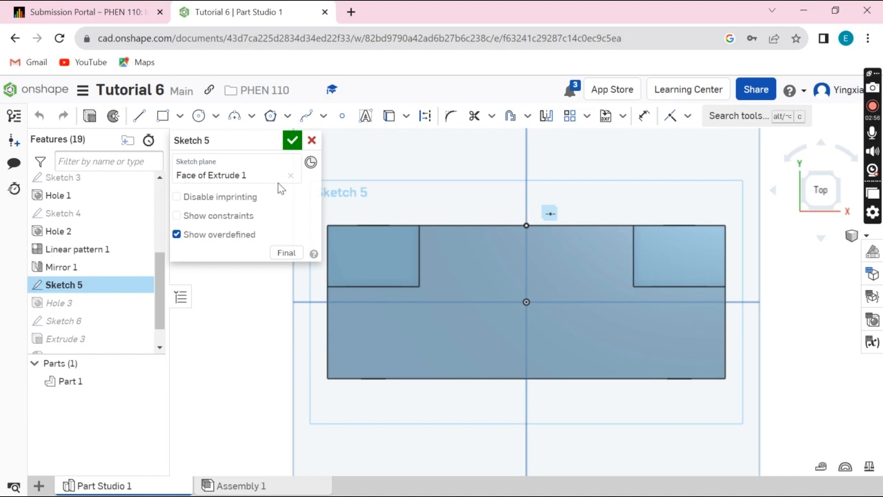
click(311, 140)
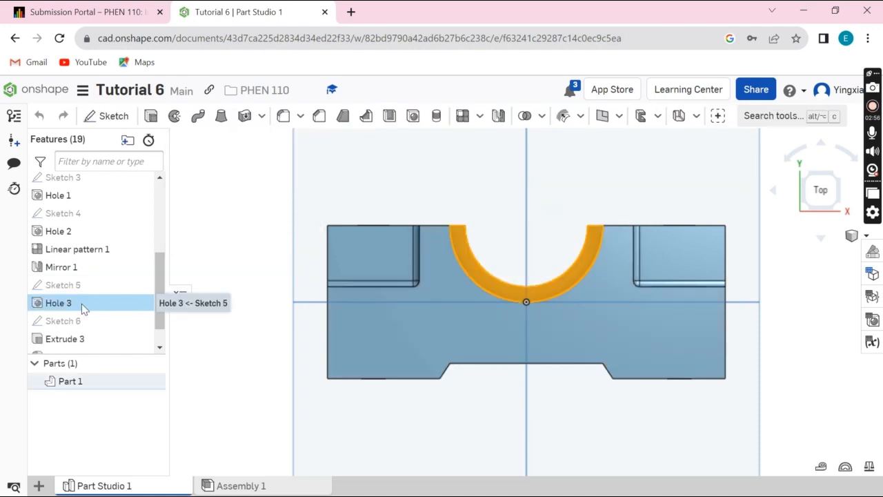
Step: Review the Hole 3 settings, checking its hole type, end condition, diameters, counterbore depth and placement point
click(81, 308)
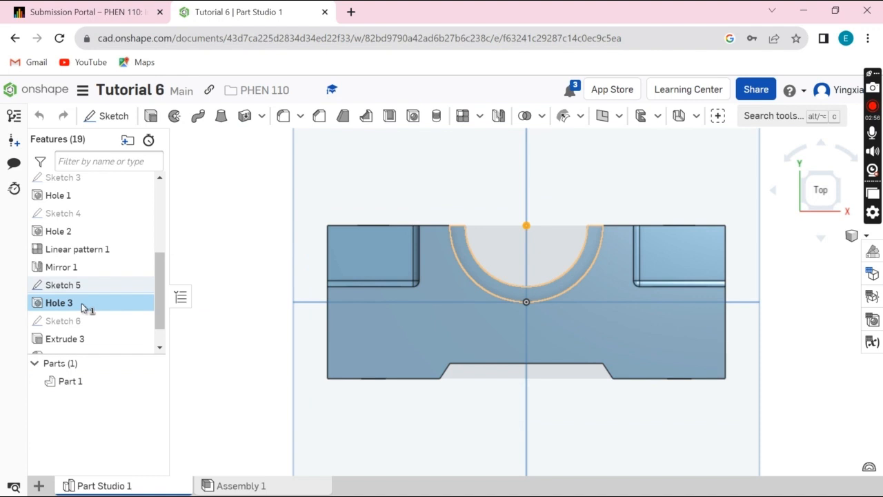
double_click(81, 303)
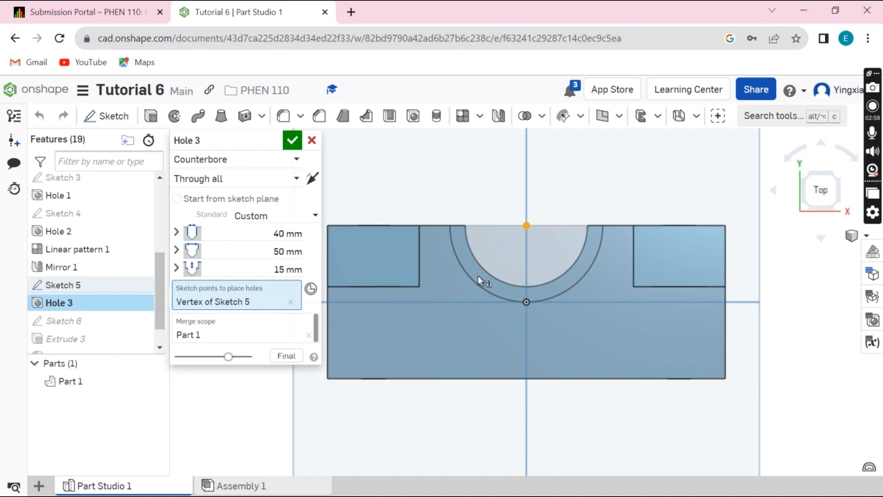
click(293, 146)
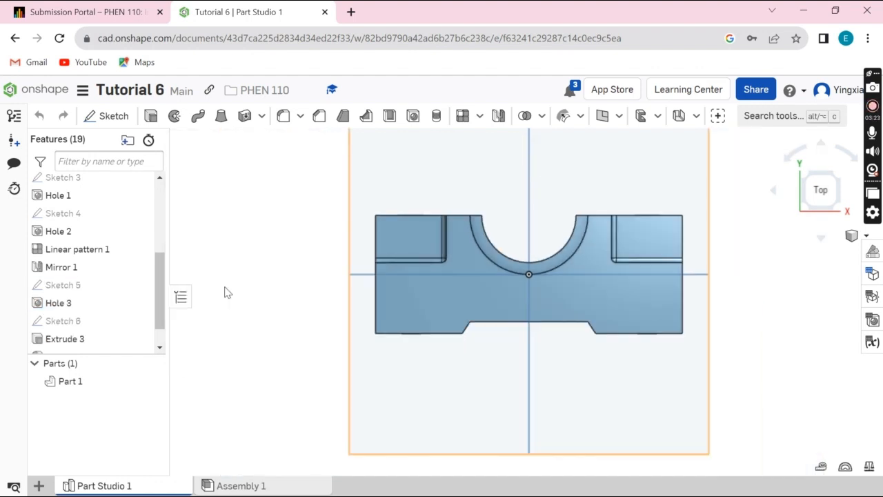
Step: Inspect Sketch 6 normal to its sketch plane, checking the width, height and side-offset dimensions of the trapezoidal notch at the base
scroll(138, 296, down, 1)
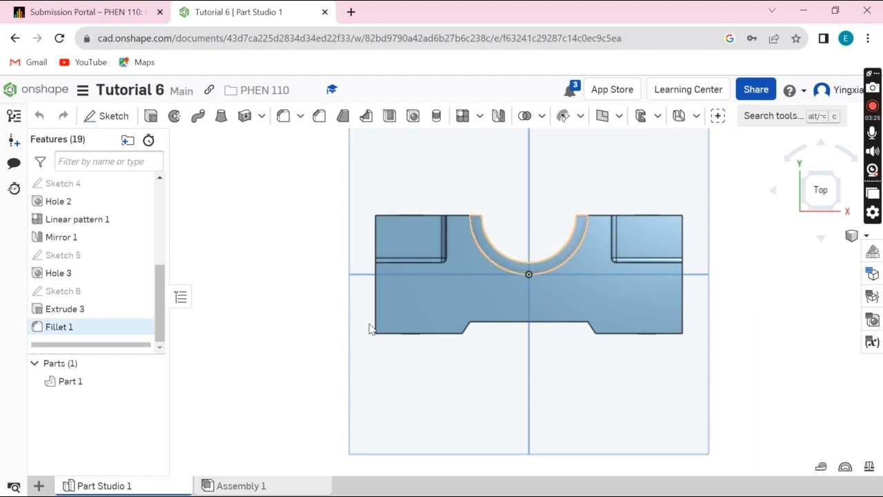
click(85, 292)
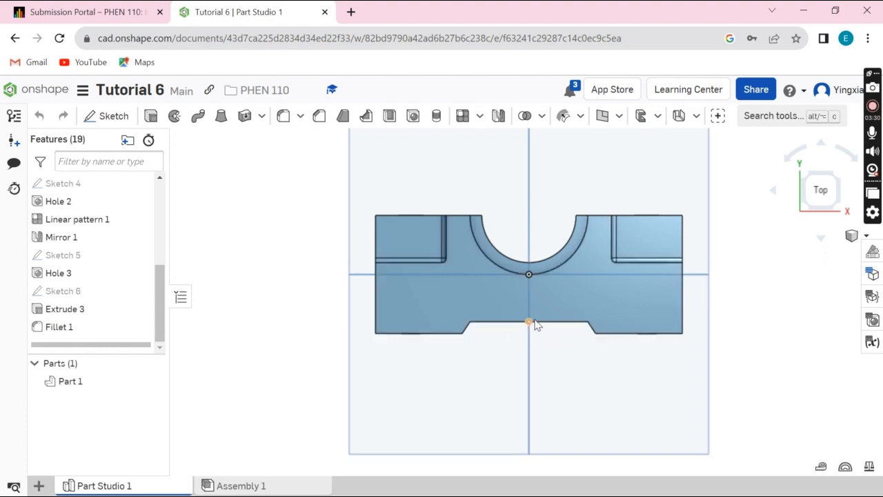
click(77, 295)
double_click(77, 295)
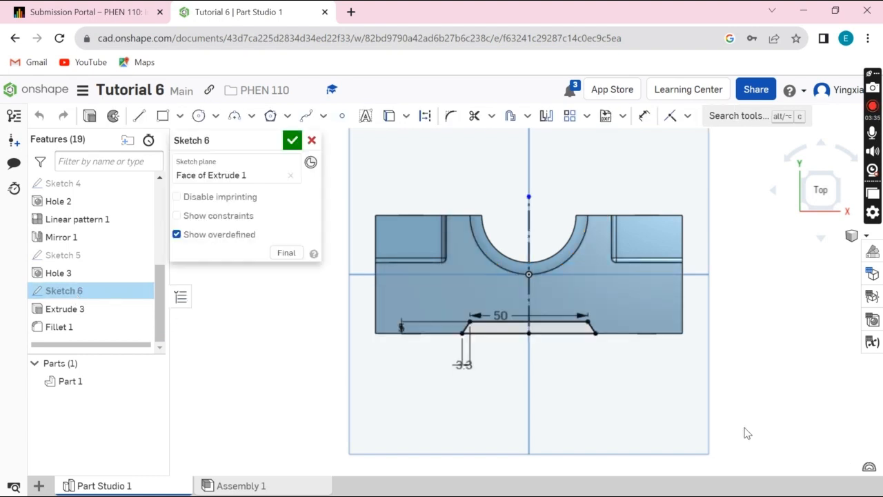
right_click(642, 380)
click(662, 369)
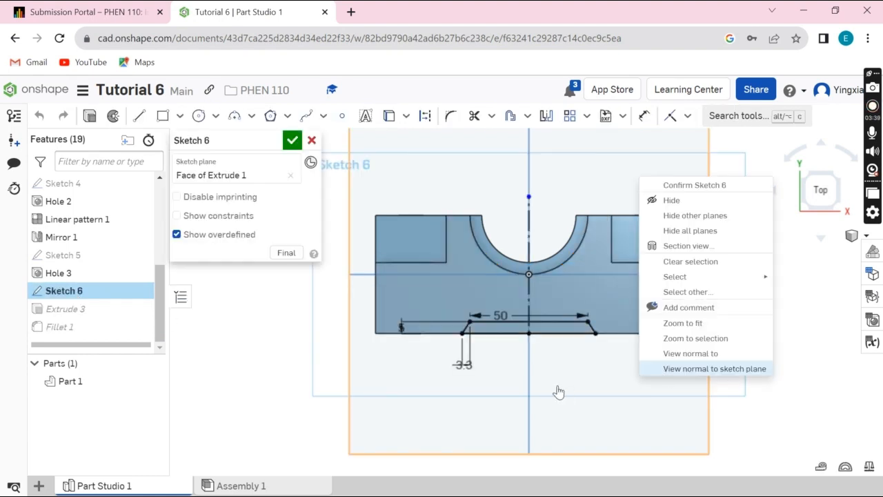
scroll(537, 380, up, 4)
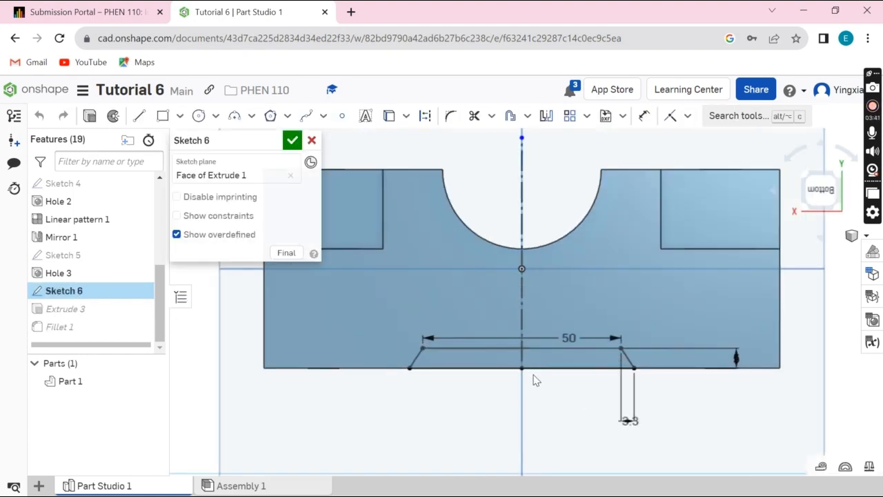
scroll(537, 380, up, 2)
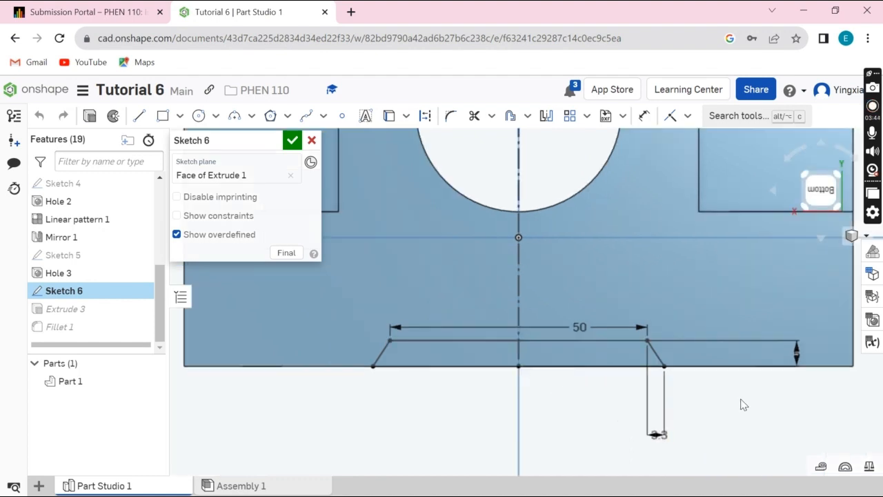
scroll(742, 404, up, 4)
scroll(743, 404, up, 2)
scroll(742, 405, down, 2)
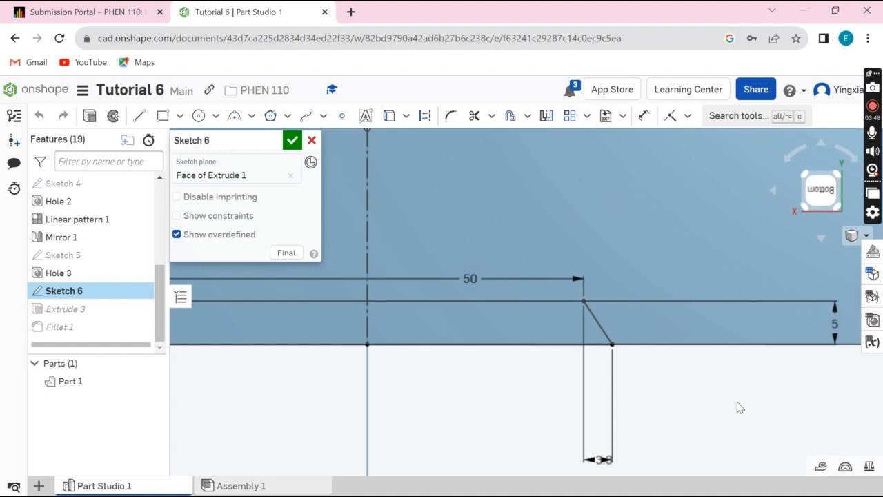
scroll(737, 406, down, 3)
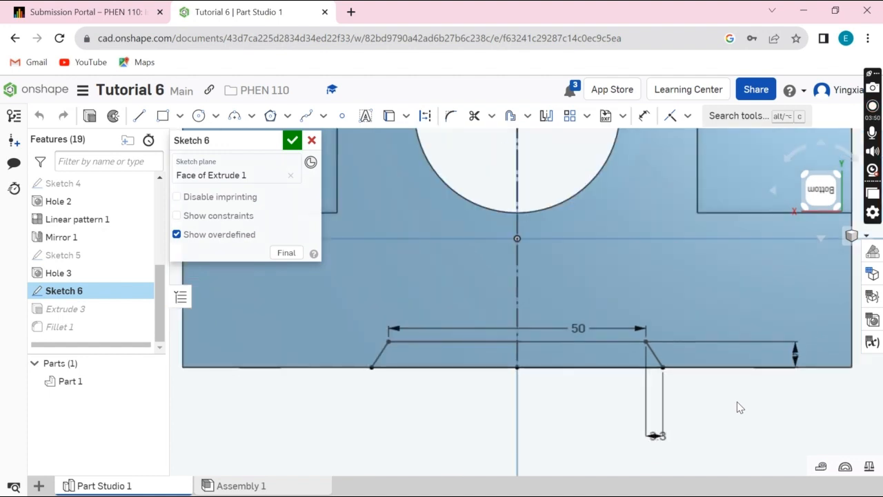
scroll(737, 407, down, 3)
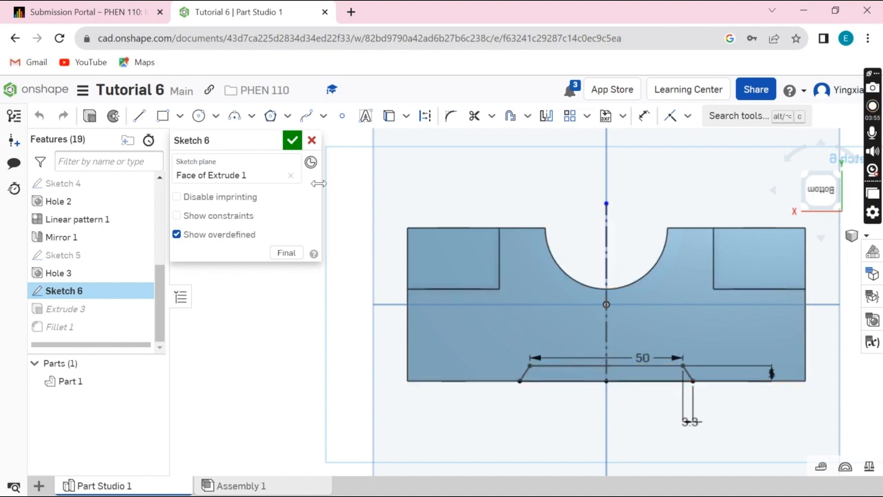
click(293, 141)
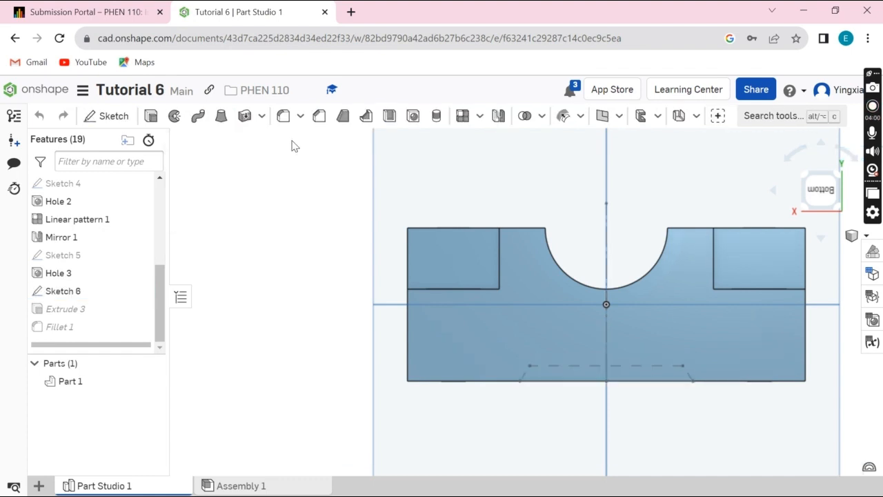
Step: Review the Extrude 3 removal settings for the base notch, and open Fillet 1 to check its edges and radius
double_click(62, 316)
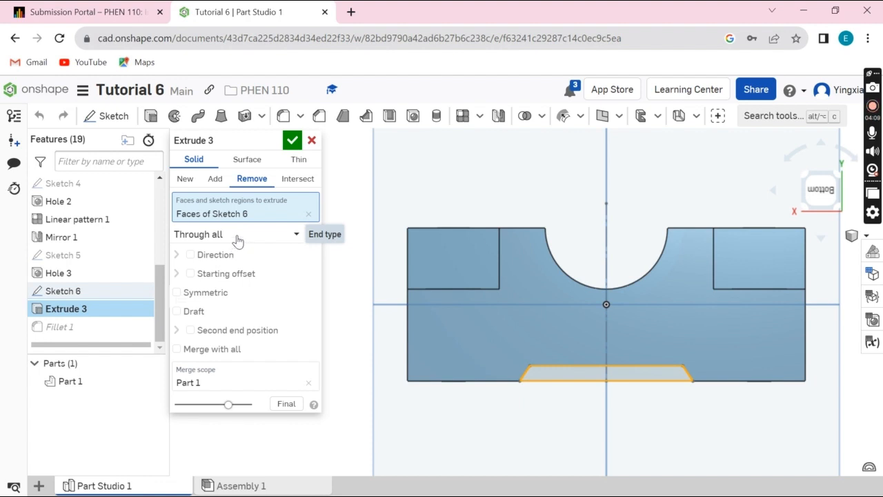
click(291, 140)
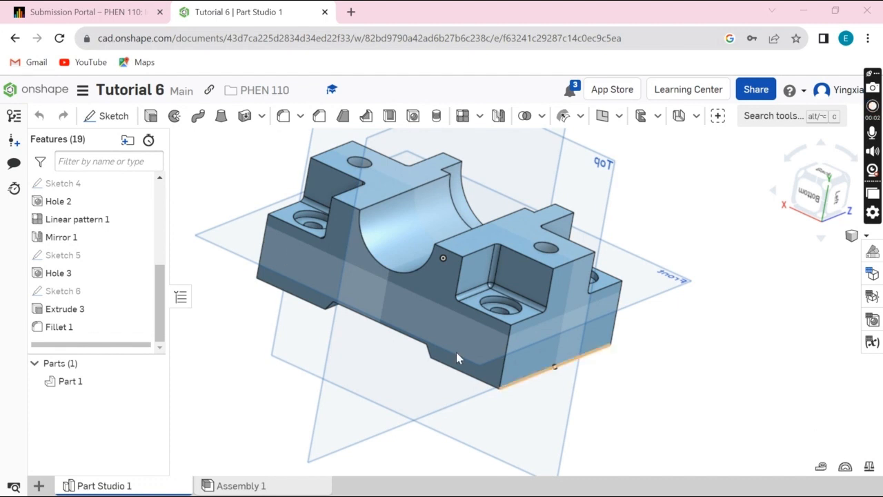
double_click(77, 331)
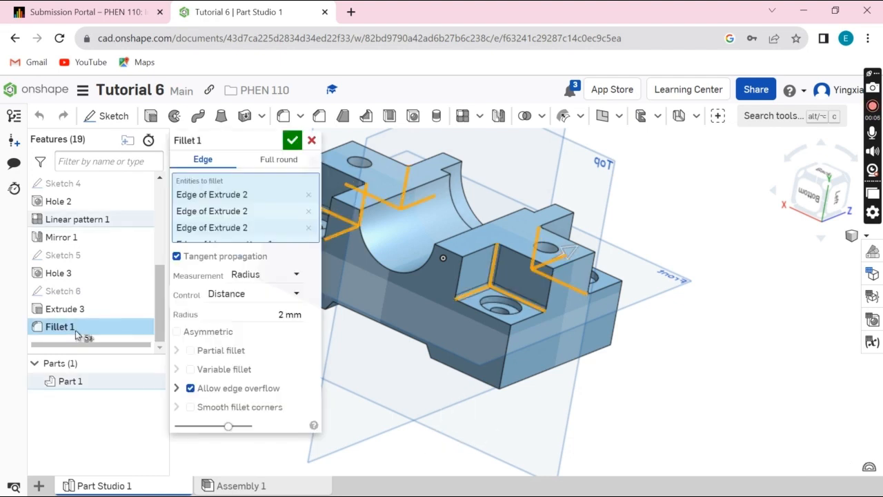